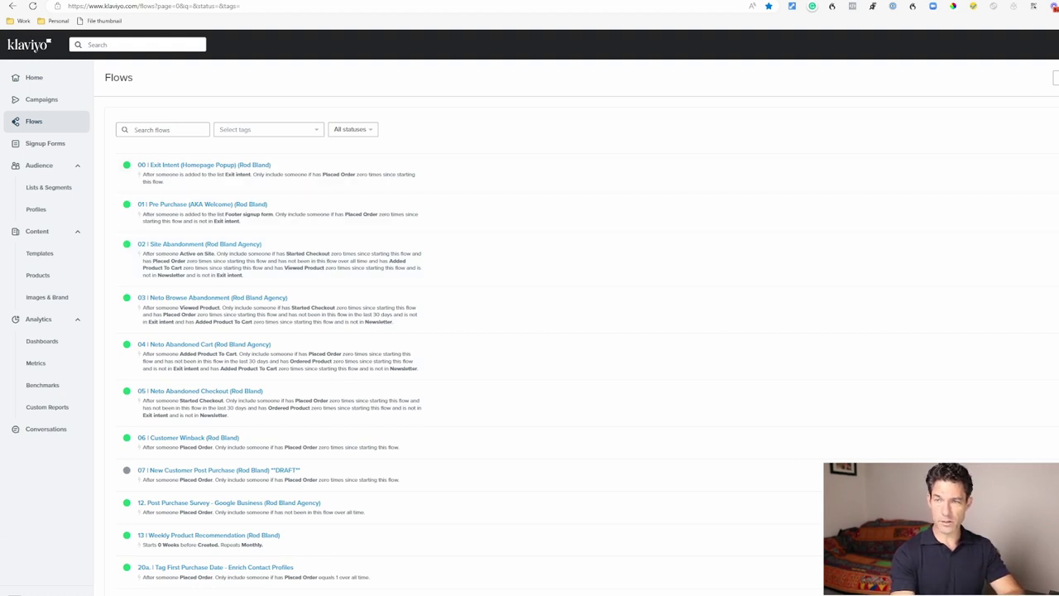
# Create a flow from the Customer Winback Standard template named 'Google Review Request Flow'
pyautogui.click(1052, 77)
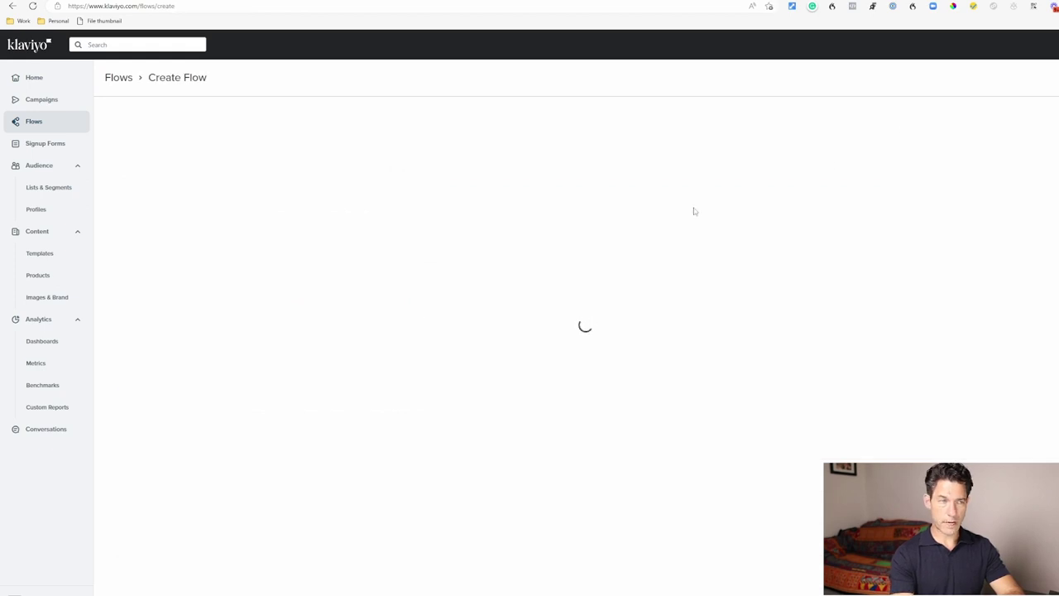
pyautogui.click(470, 543)
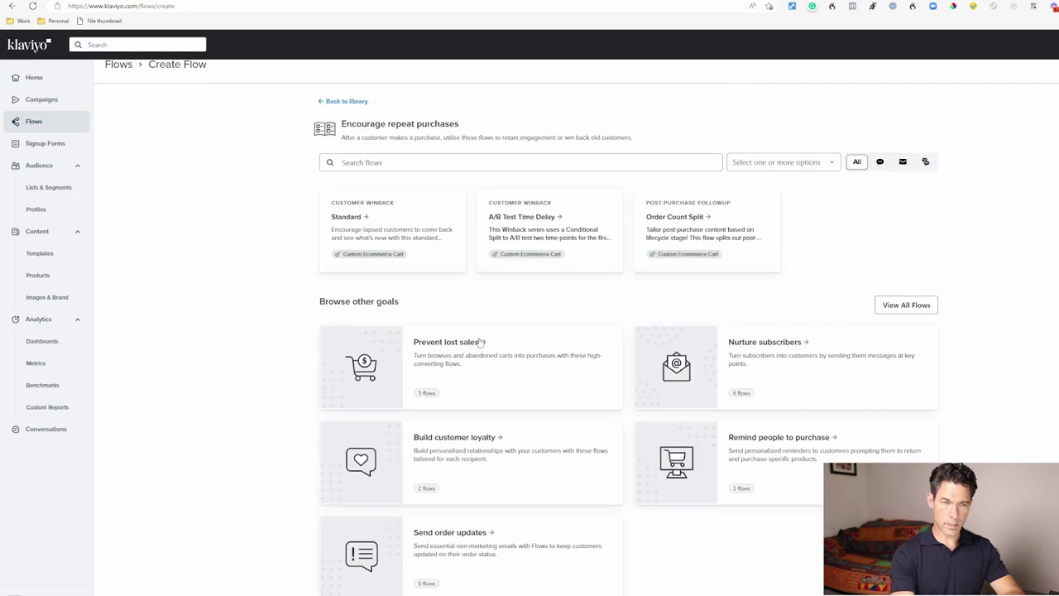
pyautogui.click(394, 224)
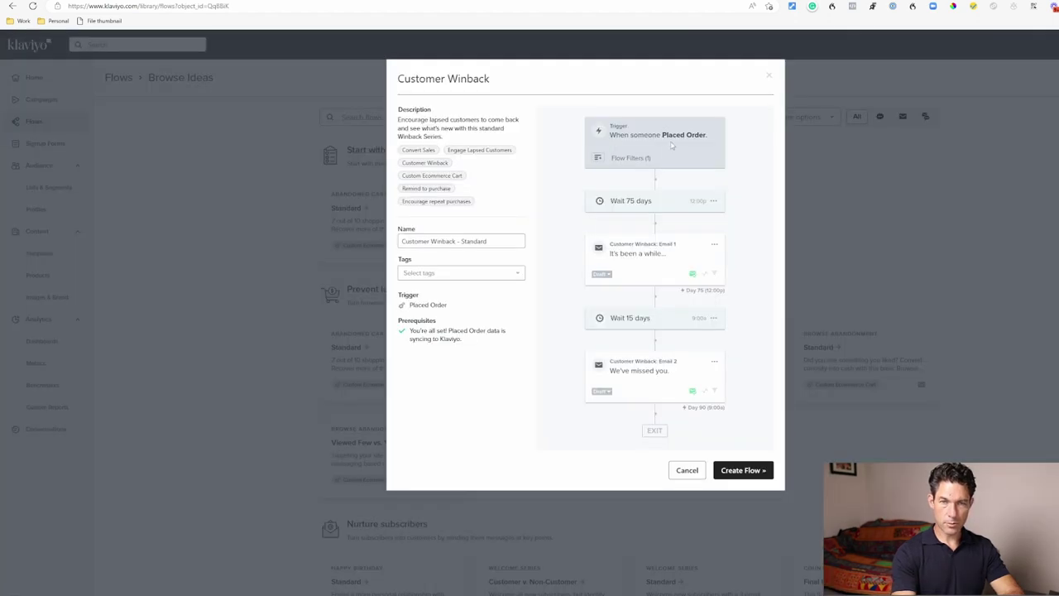
pyautogui.tripleClick(441, 241)
pyautogui.write('Google R')
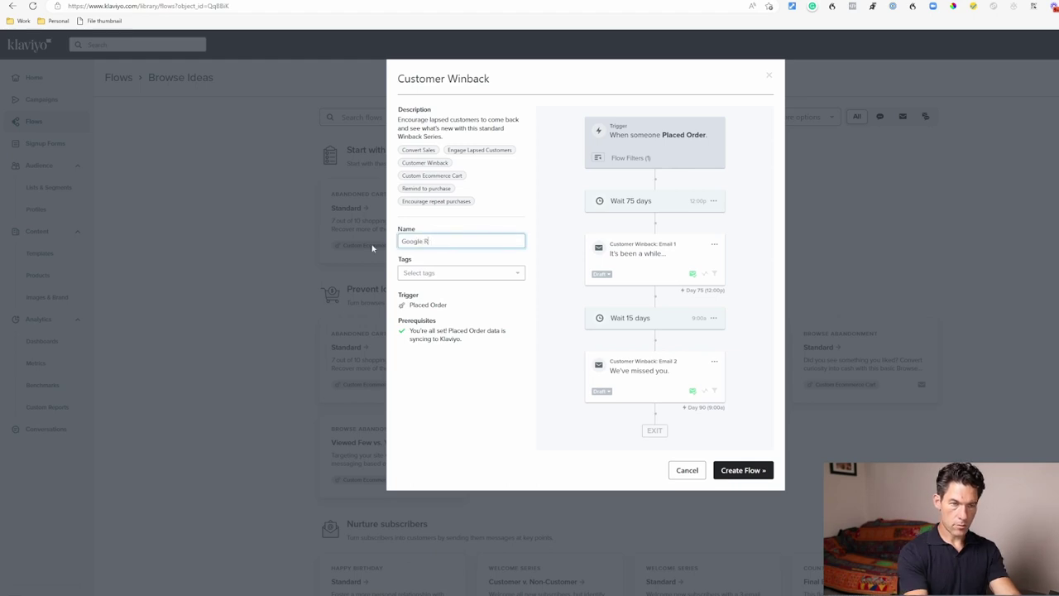
pyautogui.write('eview Reque')
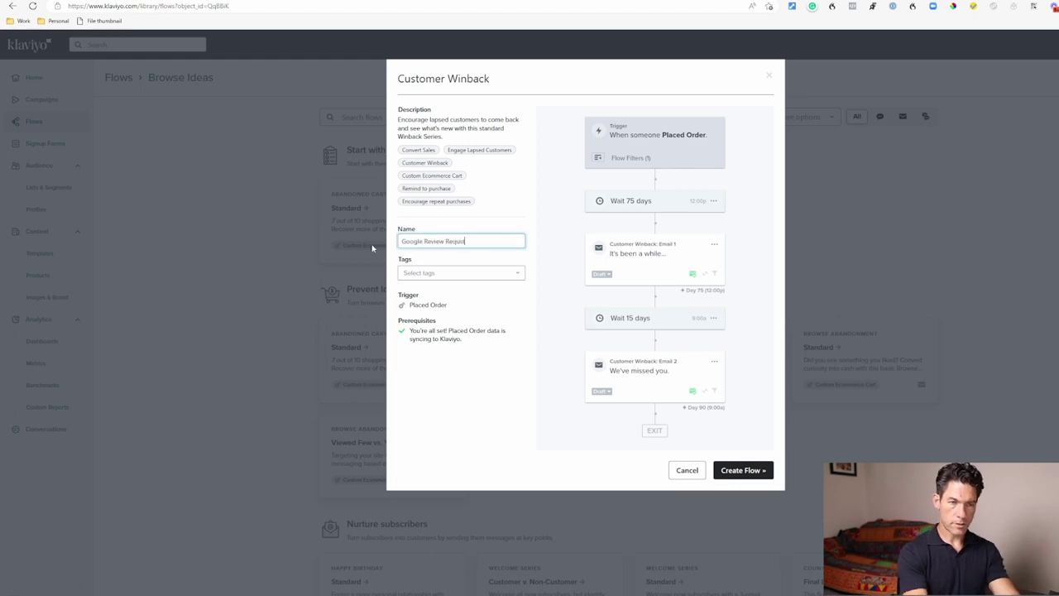
pyautogui.write('st Flow')
pyautogui.click(748, 468)
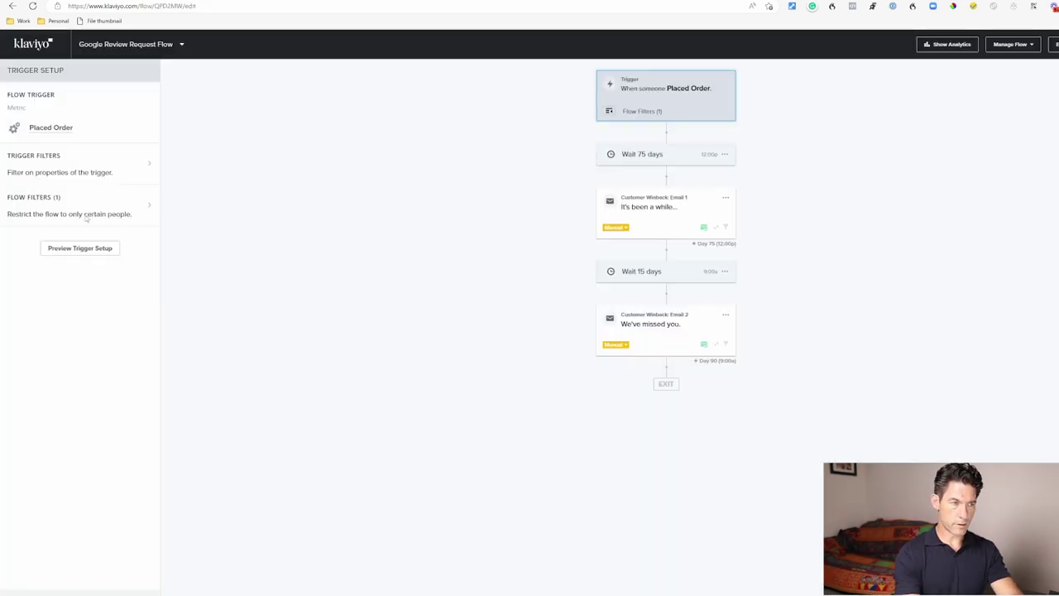
# Check that the new flow's trigger filter keeps Placed Order, then go back to the Post Purchase Survey flow
pyautogui.click(87, 215)
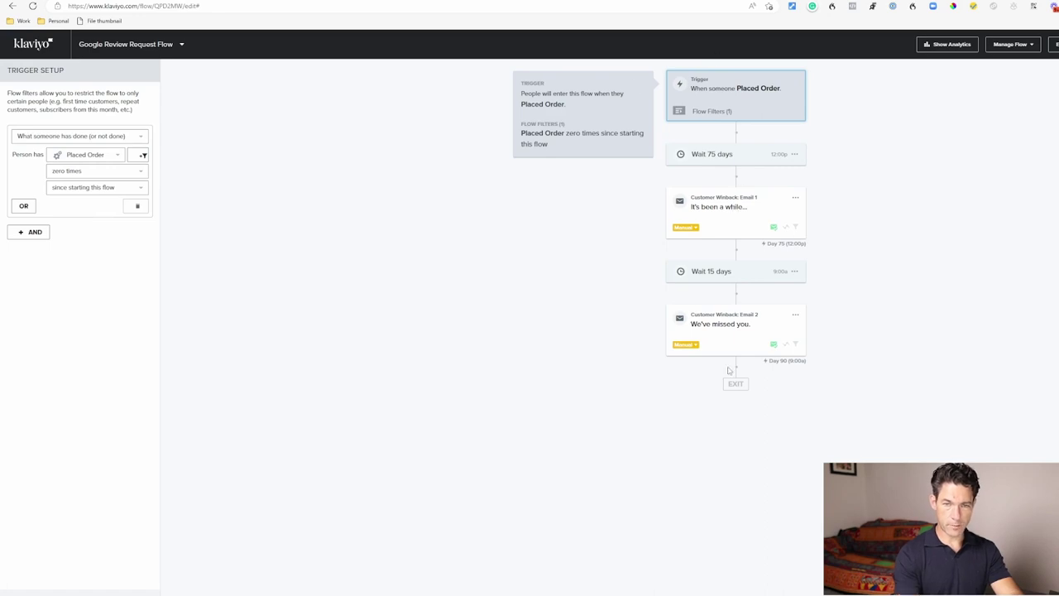
pyautogui.click(101, 159)
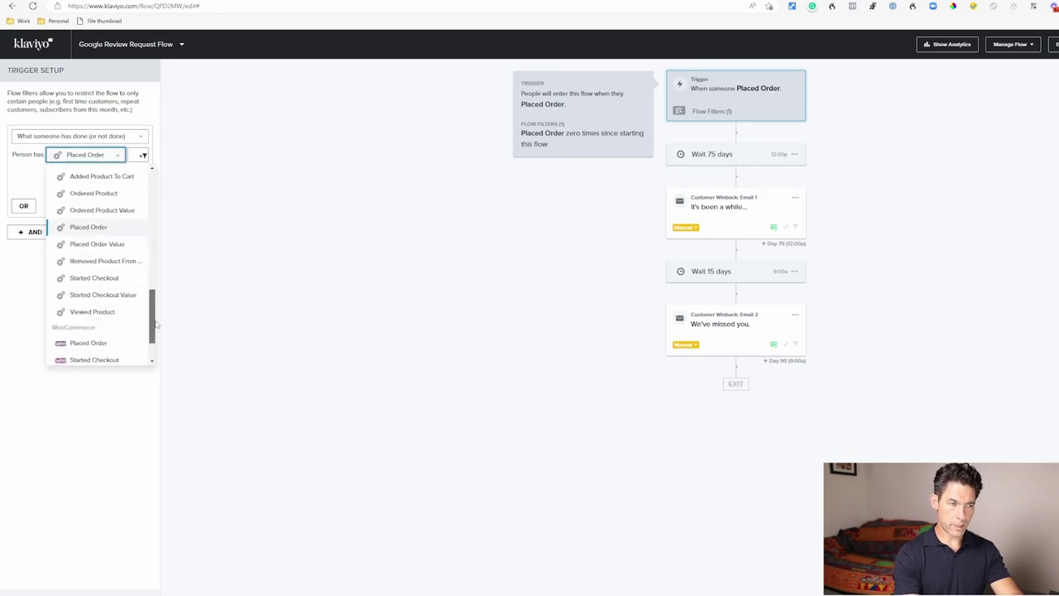
pyautogui.moveTo(151, 289); pyautogui.dragTo(152, 339)
pyautogui.click(191, 224)
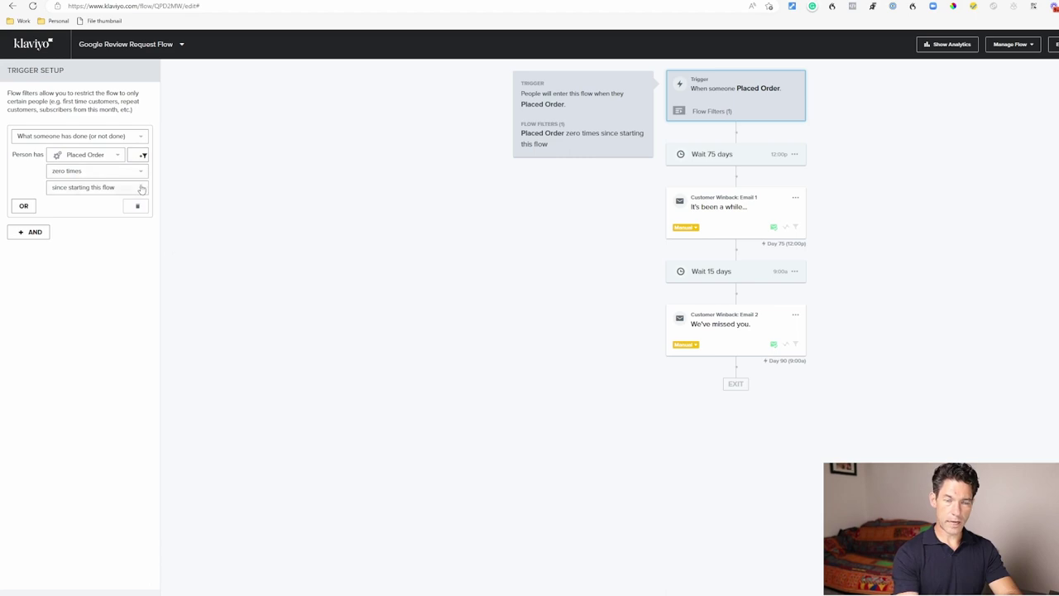
pyautogui.hotkey('alt', 'Left')
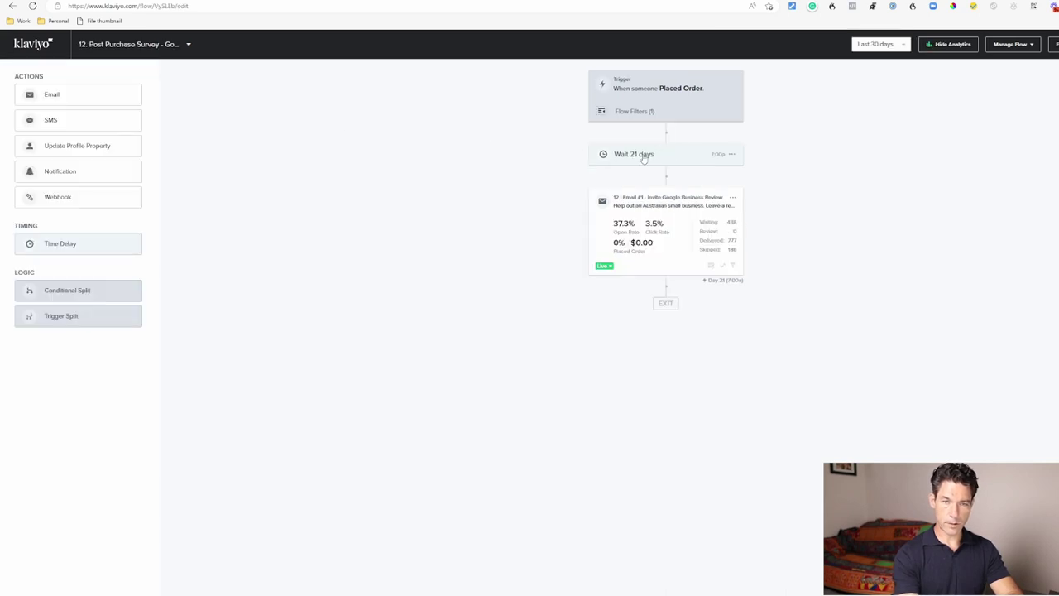
# Inspect the survey flow's trigger filters and open its Google review email in the browser
pyautogui.click(653, 100)
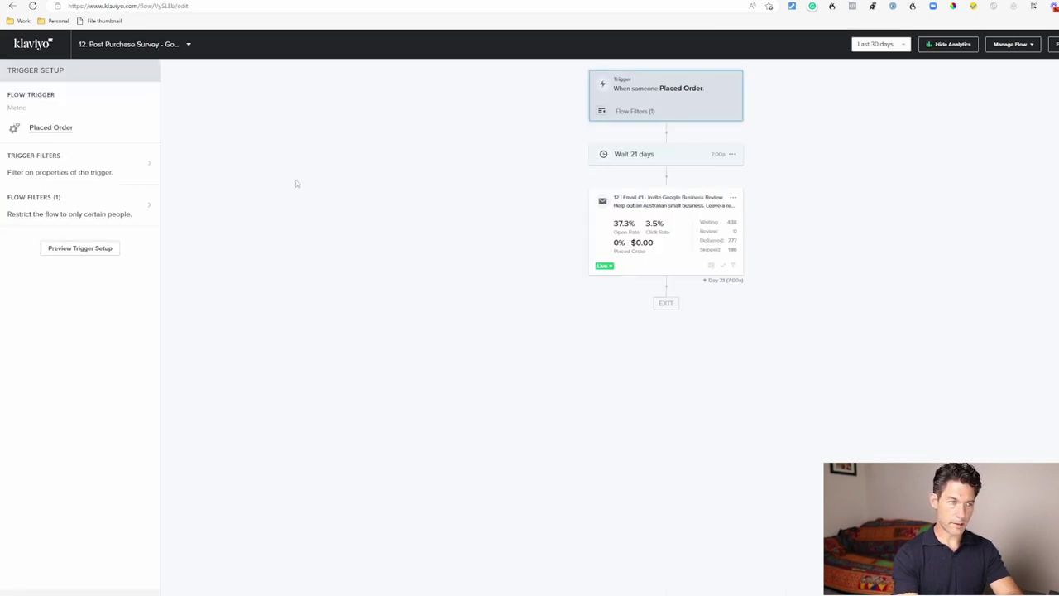
pyautogui.click(93, 209)
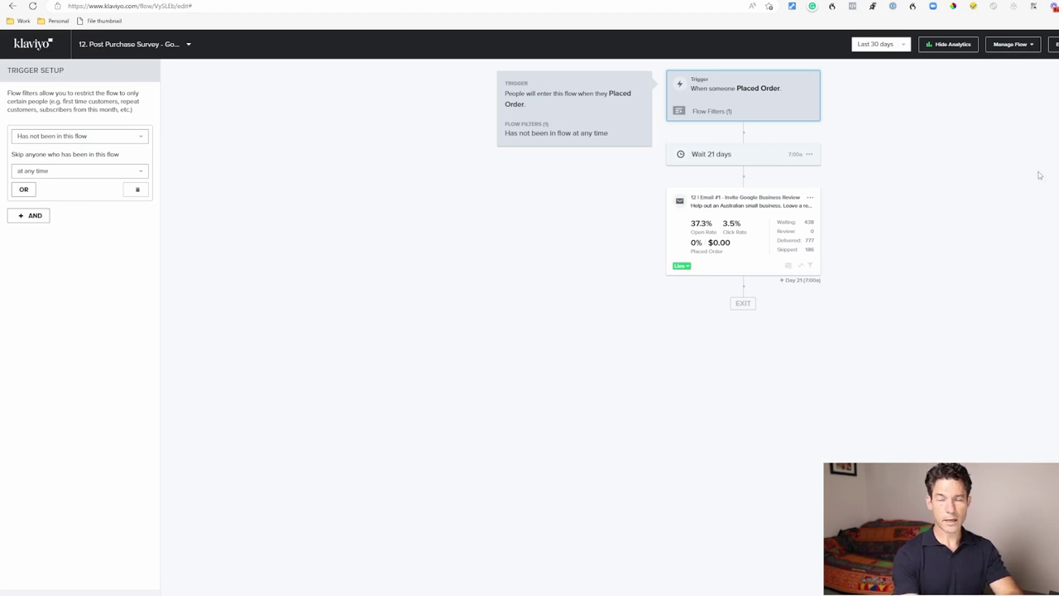
pyautogui.click(809, 198)
pyautogui.click(825, 222)
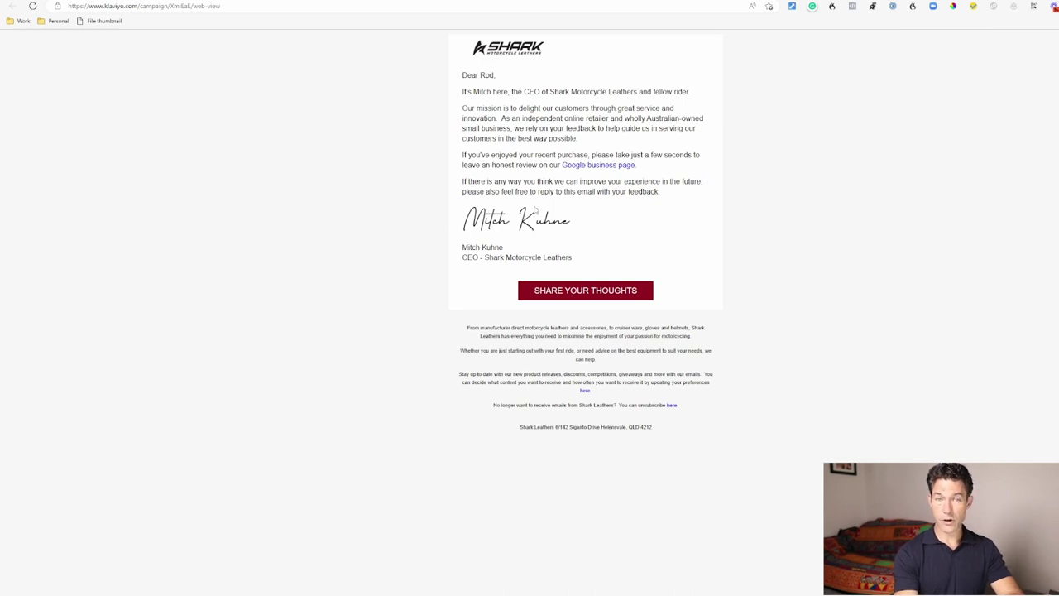
# Back in the survey flow, open the Invite Google Business Review email in the content editor
pyautogui.click(206, 2)
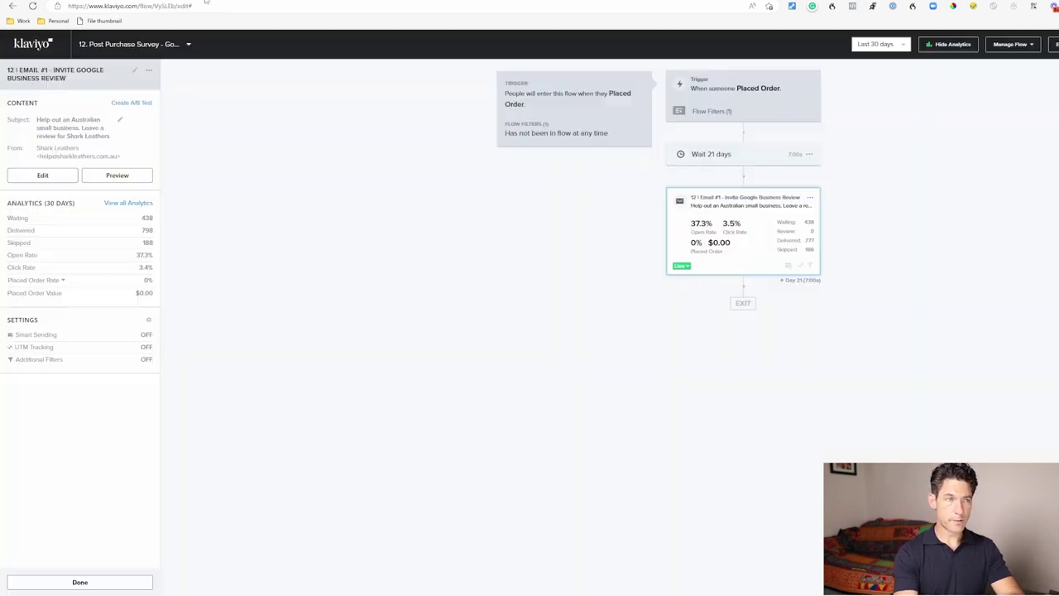
pyautogui.click(809, 198)
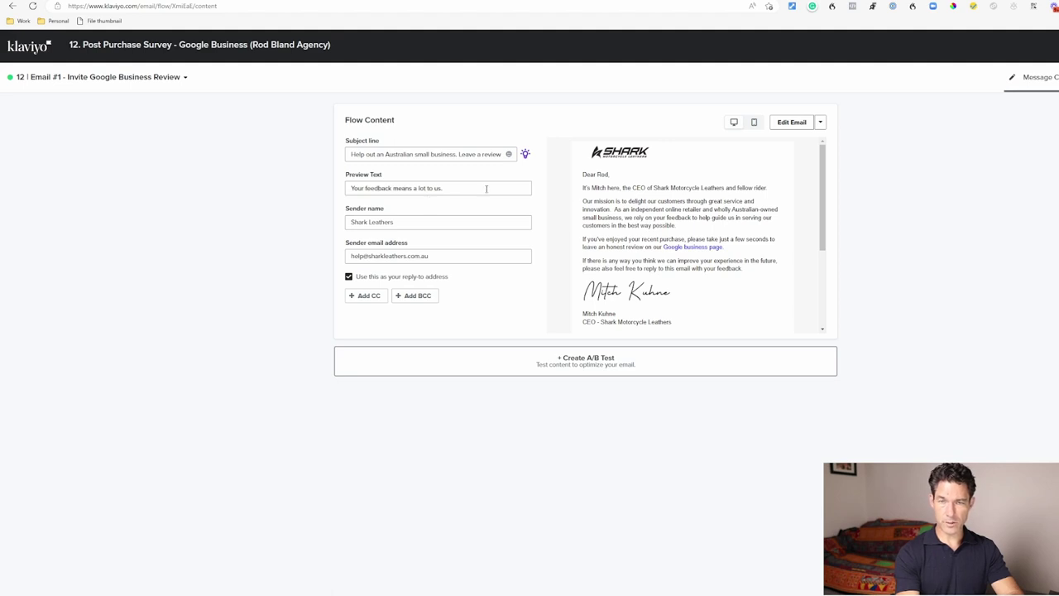
pyautogui.click(771, 172)
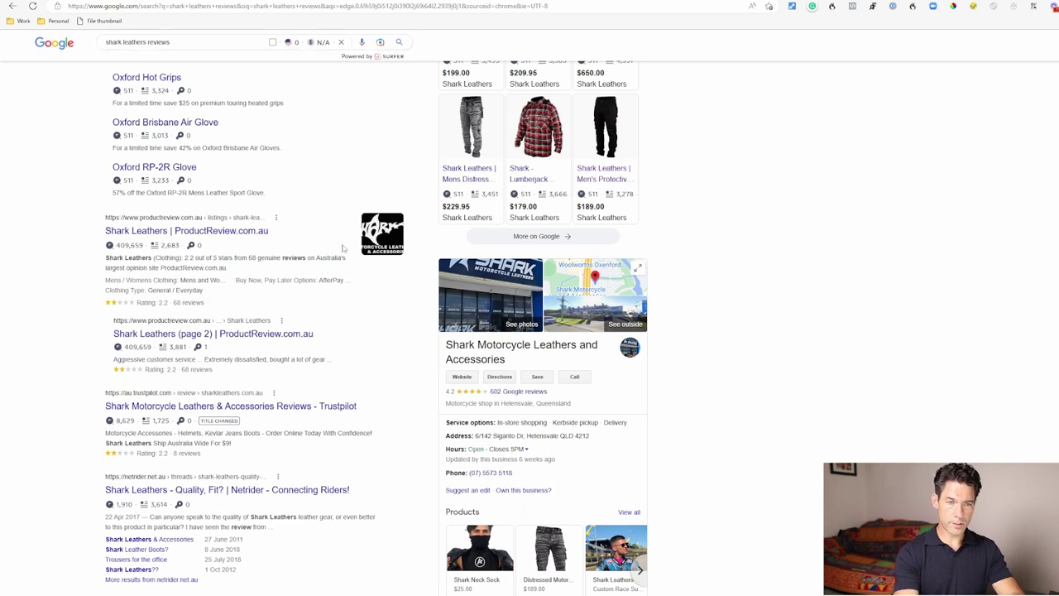
# Open Shark Leathers' 602 Google reviews and its Write a review form, copy its URL, then return to Klaviyo
pyautogui.scroll(2, 769, 273)
pyautogui.scroll(-3, 769, 273)
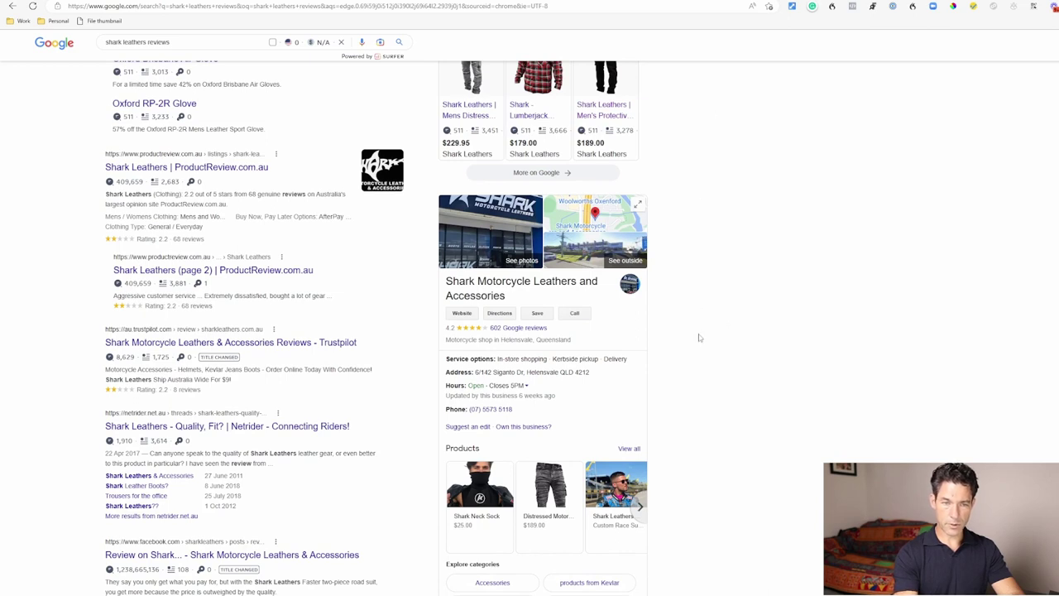
pyautogui.click(529, 329)
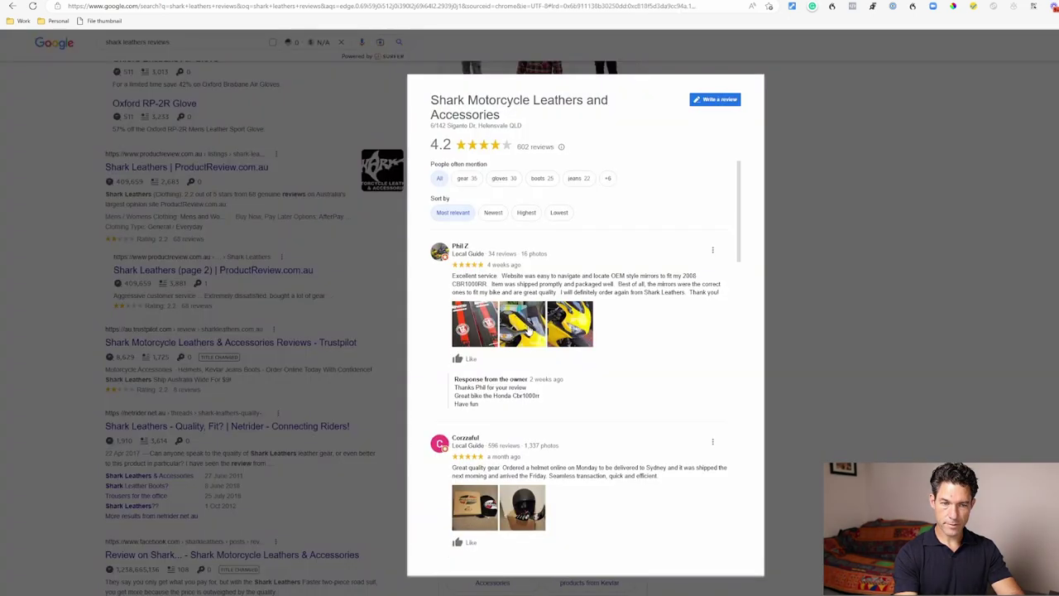
pyautogui.click(711, 106)
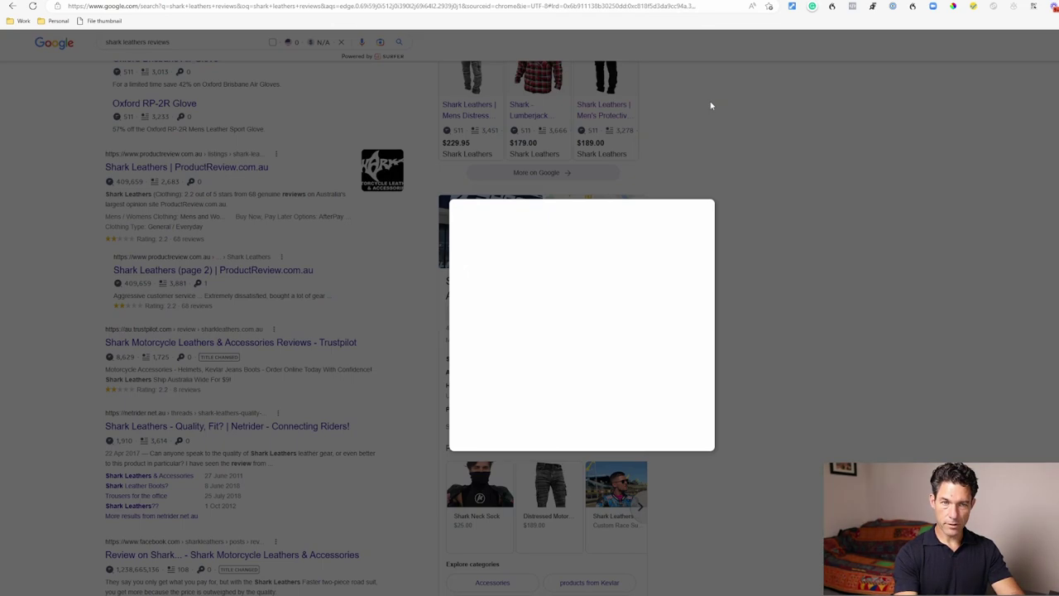
pyautogui.click(323, 9)
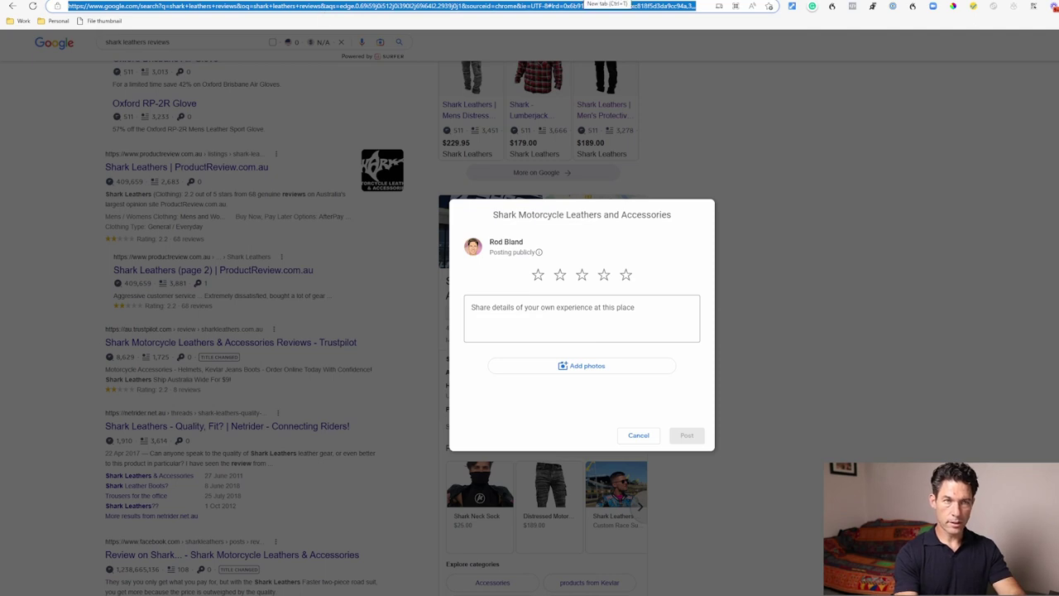
pyautogui.hotkey('ctrl', 'Tab')
# Verify the Google business page link and SHARE YOUR THOUGHTS button both use the bit.ly shark-leathers-review link
pyautogui.click(697, 234)
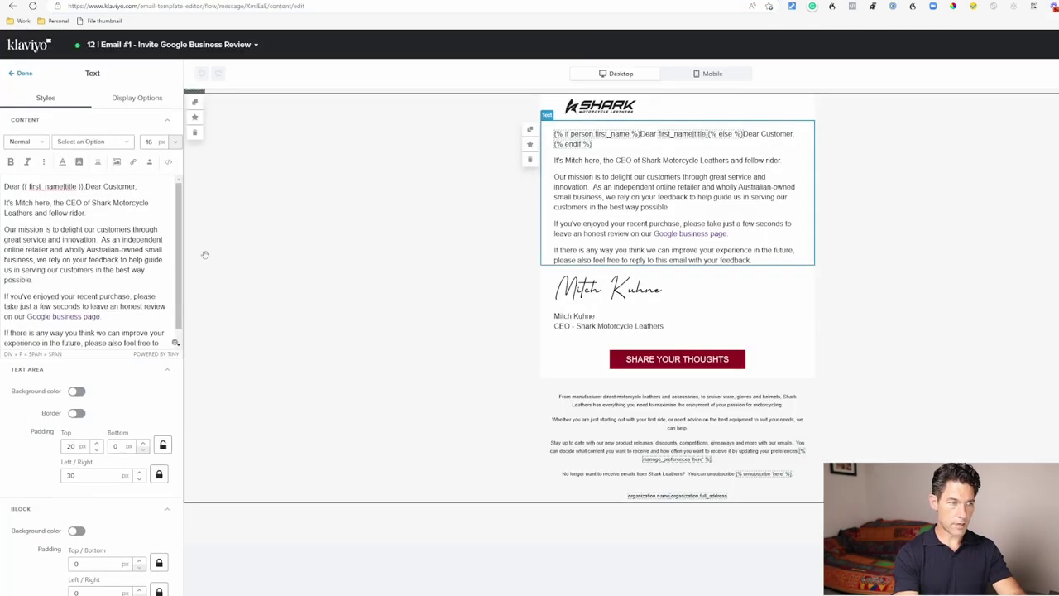
pyautogui.click(132, 162)
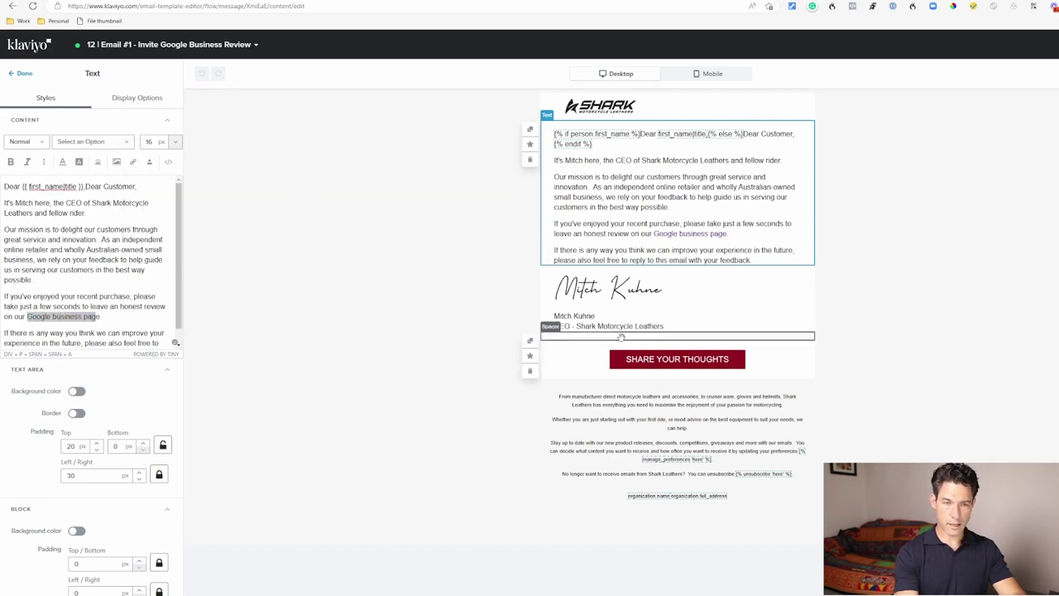
pyautogui.click(658, 359)
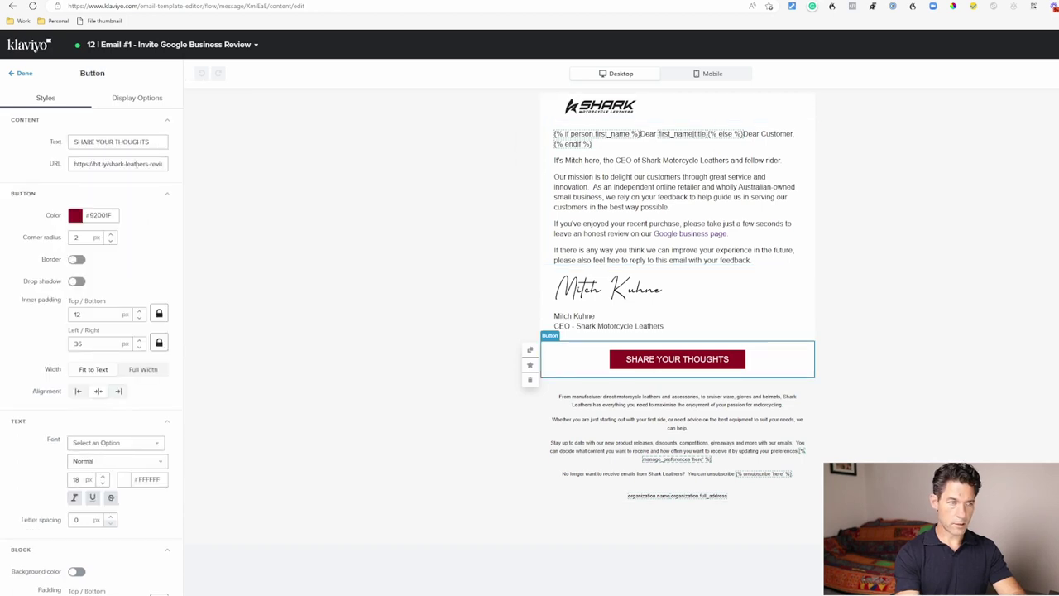
pyautogui.click(136, 164)
pyautogui.click(24, 74)
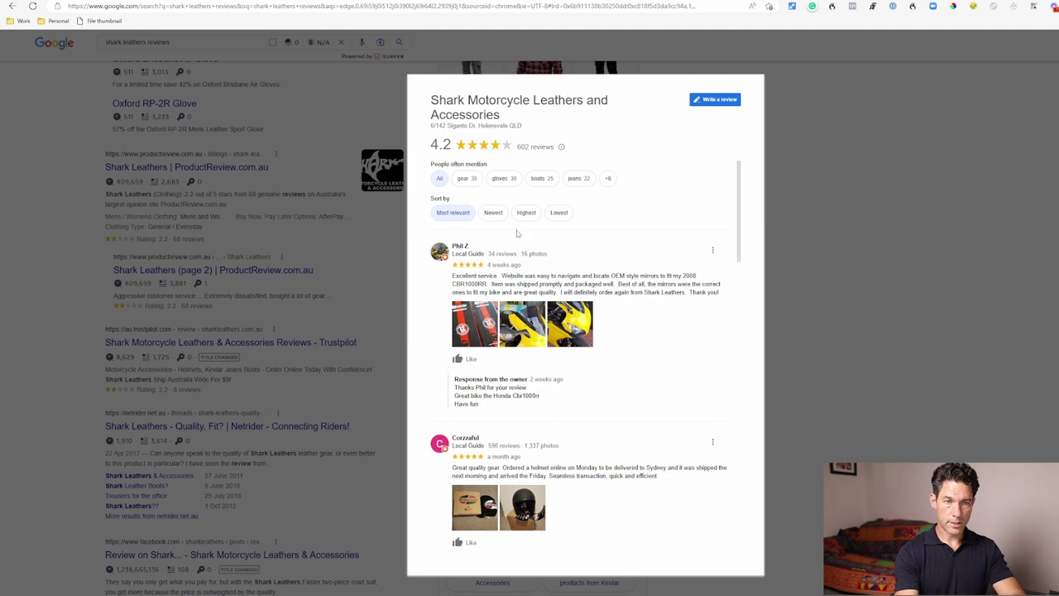
# Sort Shark Leathers' Google reviews by Newest and scroll through the recent five-star reviews
pyautogui.click(493, 212)
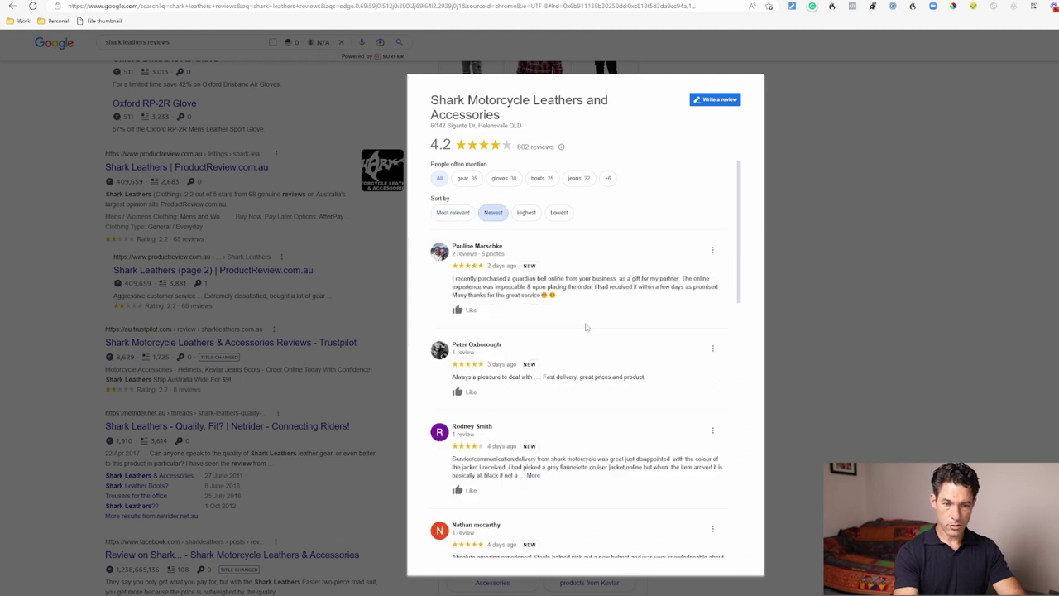
pyautogui.scroll(-2, 586, 327)
pyautogui.scroll(-1, 586, 327)
pyautogui.scroll(-1, 586, 327)
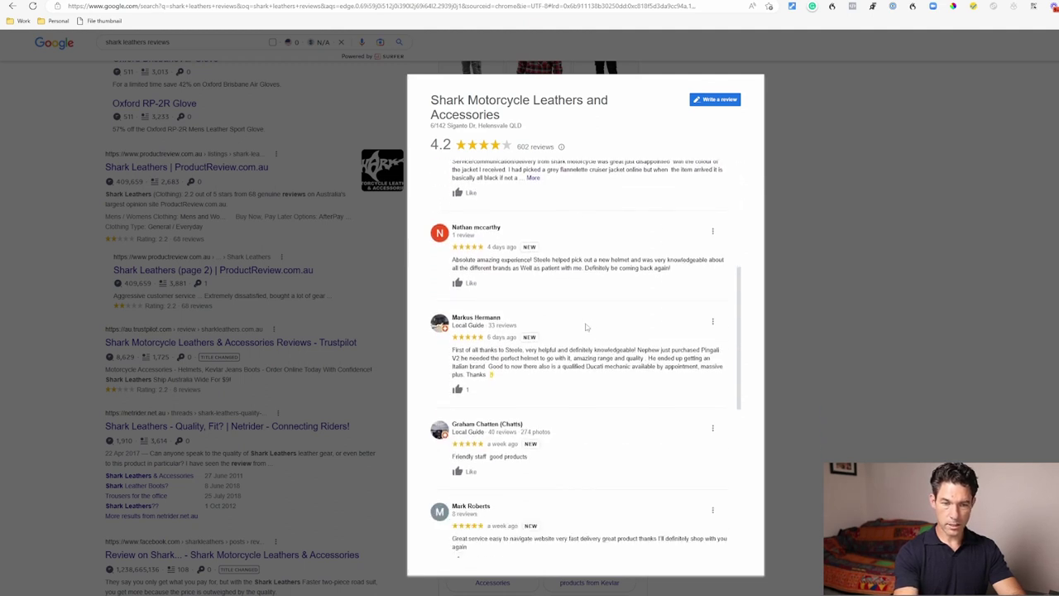
pyautogui.scroll(-1, 586, 326)
pyautogui.scroll(-2, 585, 327)
pyautogui.scroll(-2, 585, 327)
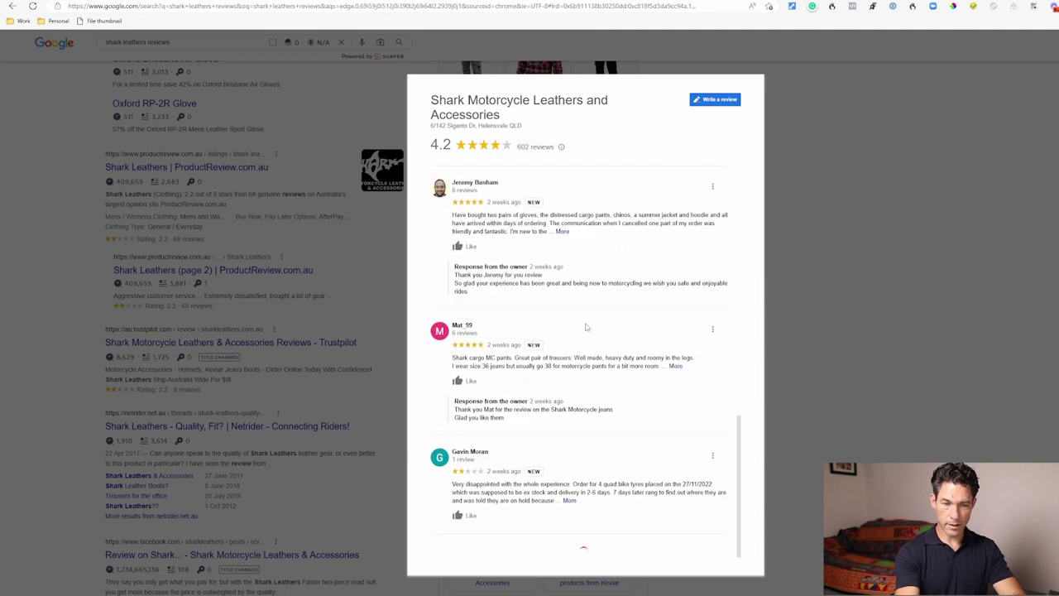
pyautogui.scroll(-2, 586, 327)
pyautogui.scroll(-4, 586, 327)
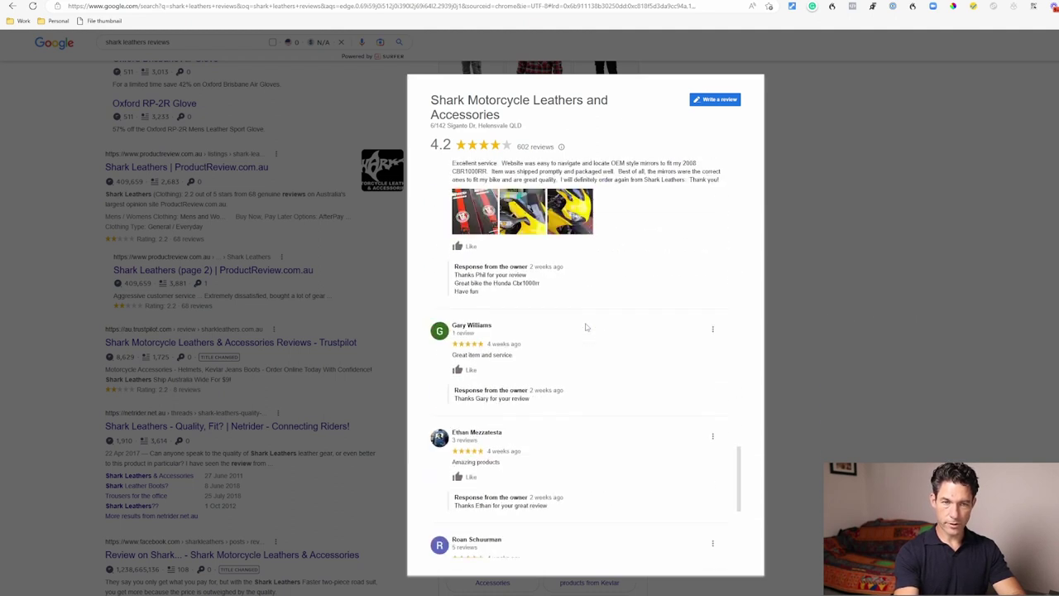
pyautogui.scroll(15, 586, 327)
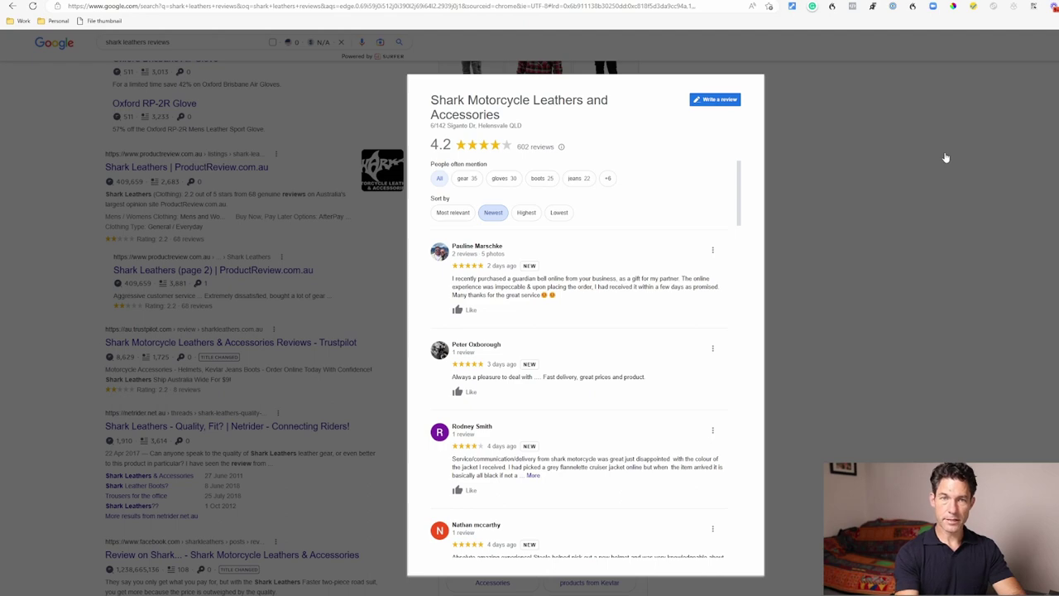